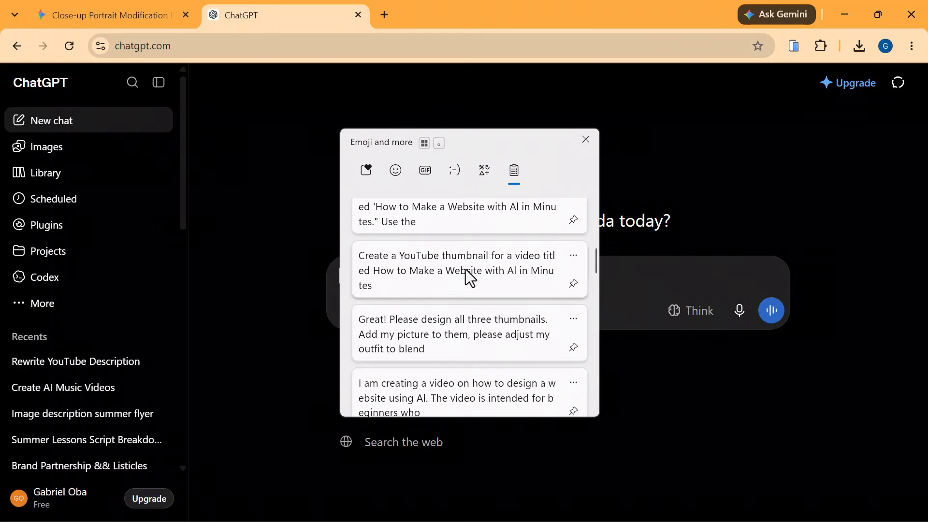
left_click(465, 271)
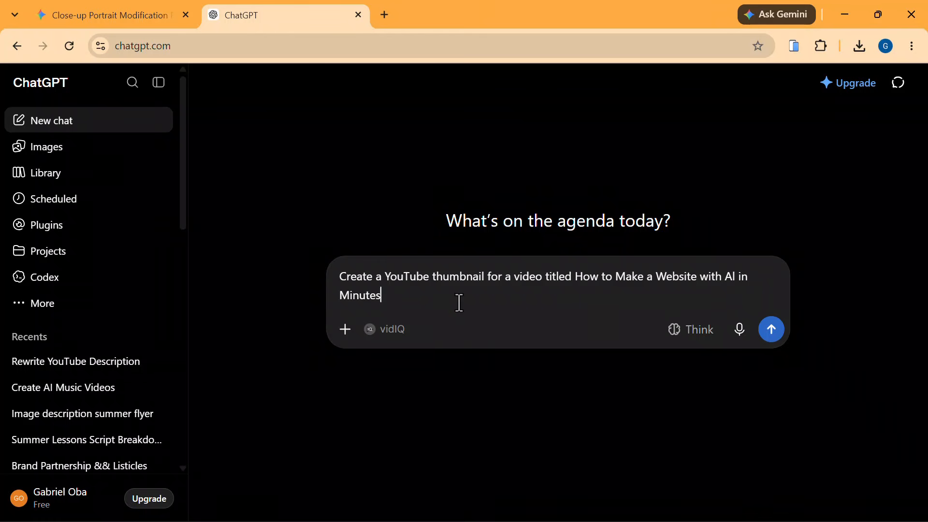
left_click_drag(410, 298, 332, 280)
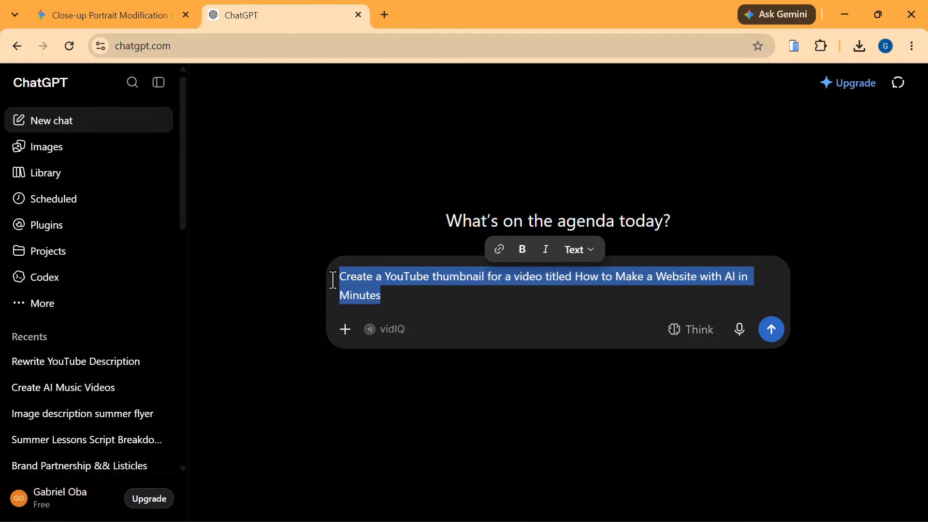
key("BackSpace")
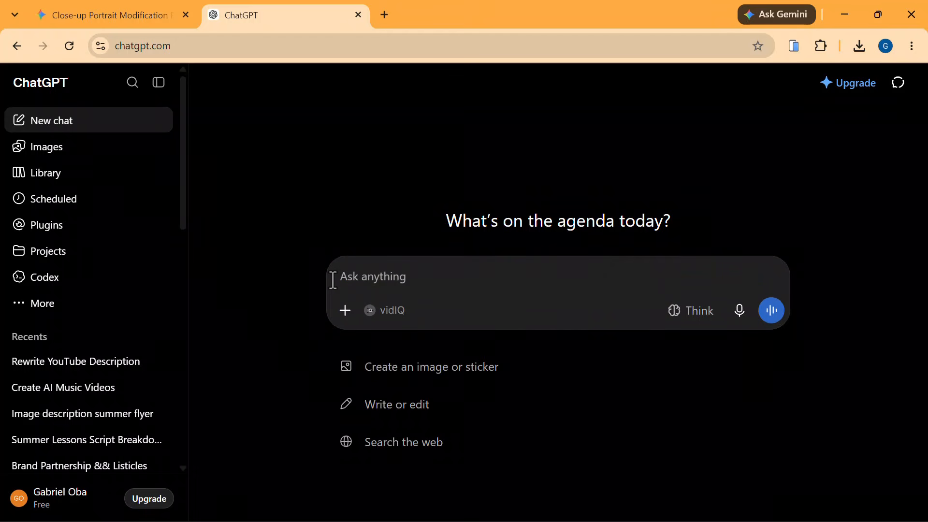
- Copy the Notepad prompt requesting a "Website in Minutes" thumbnail that uses the attached image, and paste it into the ChatGPT message
key("alt+Tab")
key("alt+Tab")
key("alt+Tab")
key("alt+Tab")
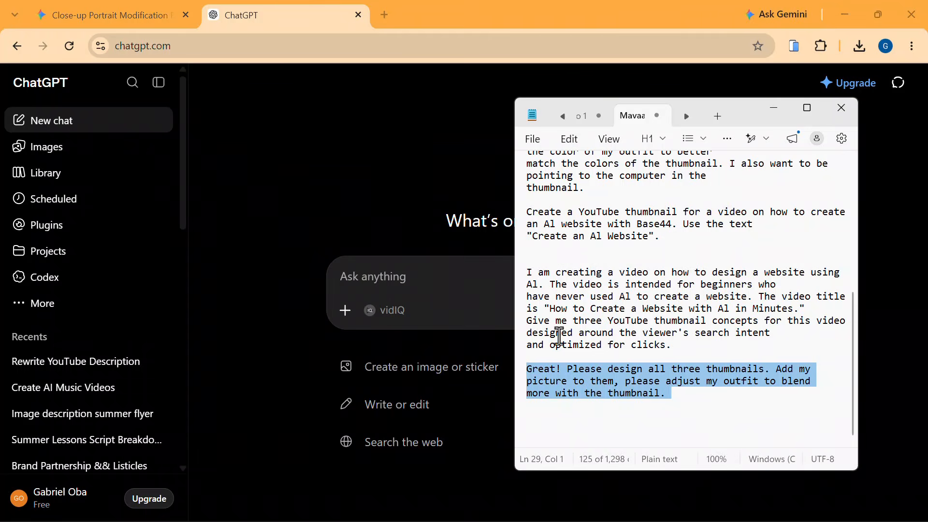
left_click(619, 320)
scroll(618, 318, "up", 3)
scroll(618, 318, "up", 4)
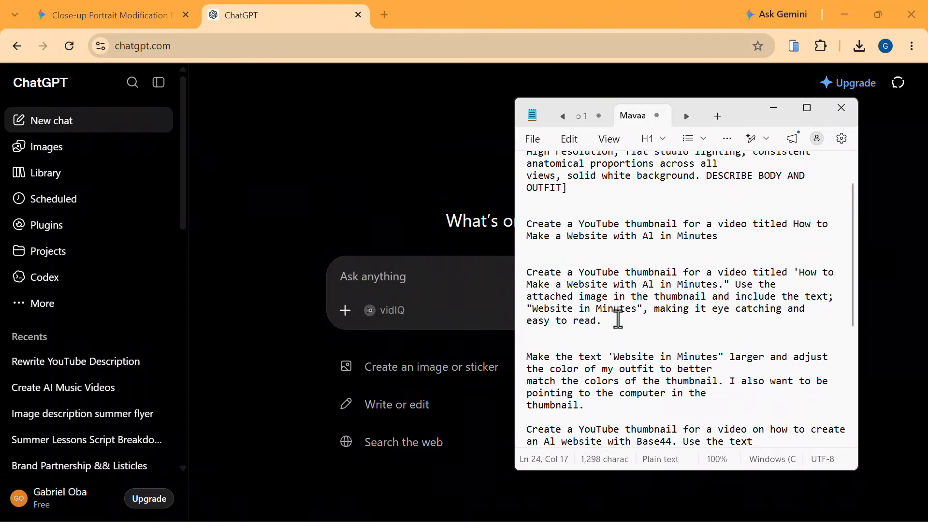
scroll(618, 320, "down", 3)
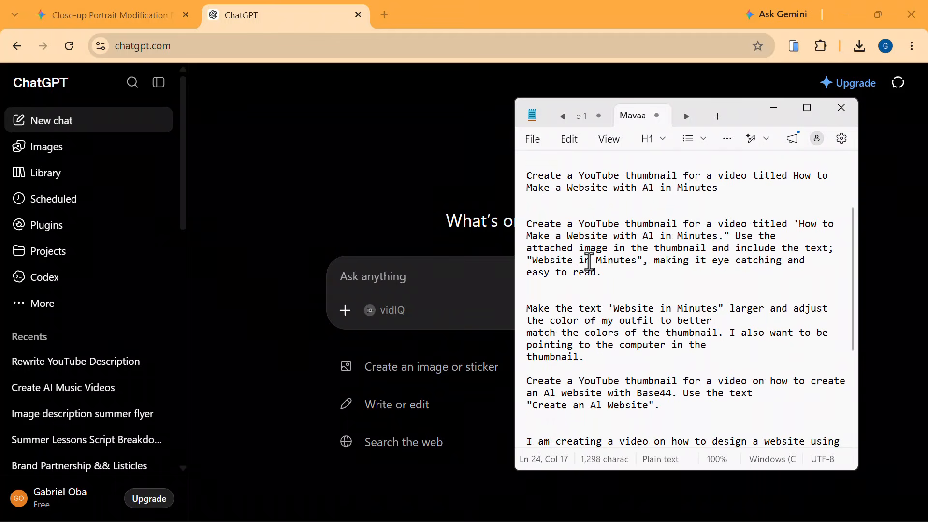
left_click(606, 272)
left_click_drag(565, 258, 520, 225)
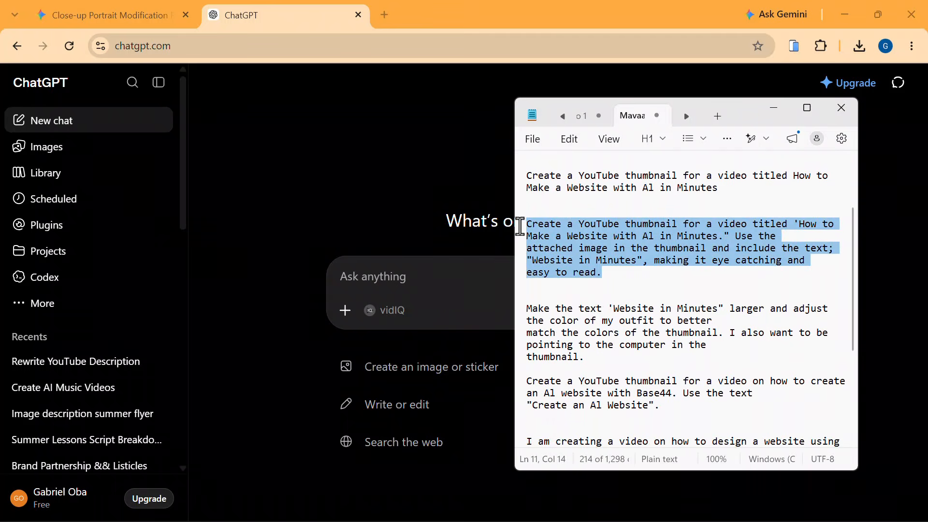
left_click(380, 280)
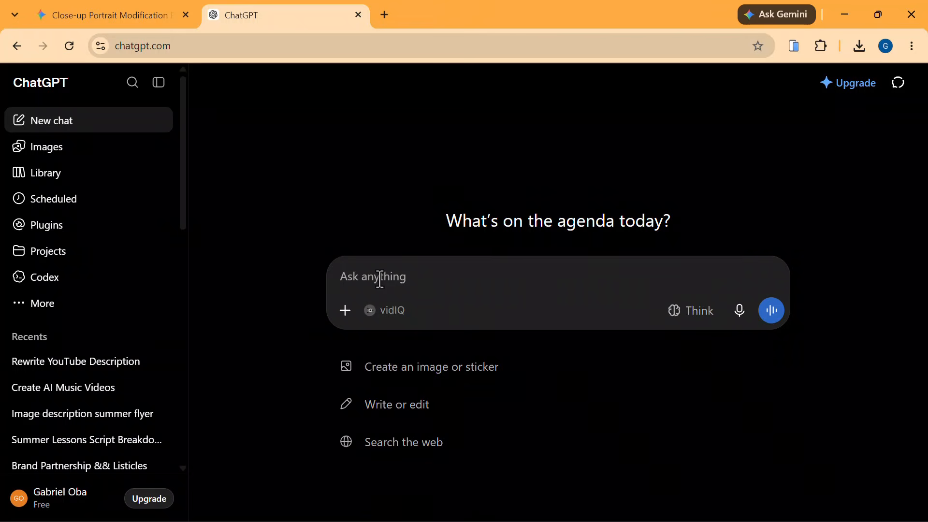
type("Create a YouTube thumbnail for a video titled 'How to Make a Website with AI in Minutes.\" Use the attached image in the thumbnail and include the text; \"Website in Minutes\", making it eye catching and easy to read.")
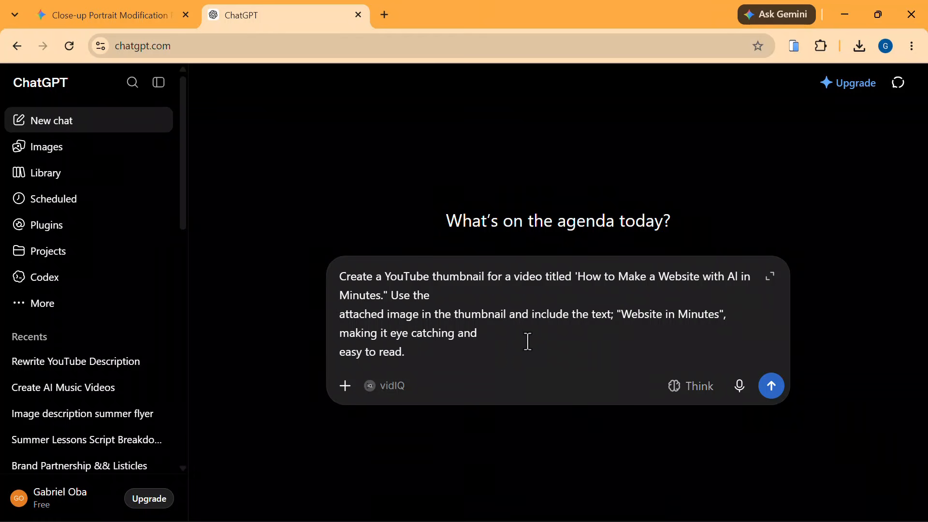
- Attach the Downloads image whose name starts with Gemini_Generated_Image_u1c6m to the prompt and send it
left_click(346, 389)
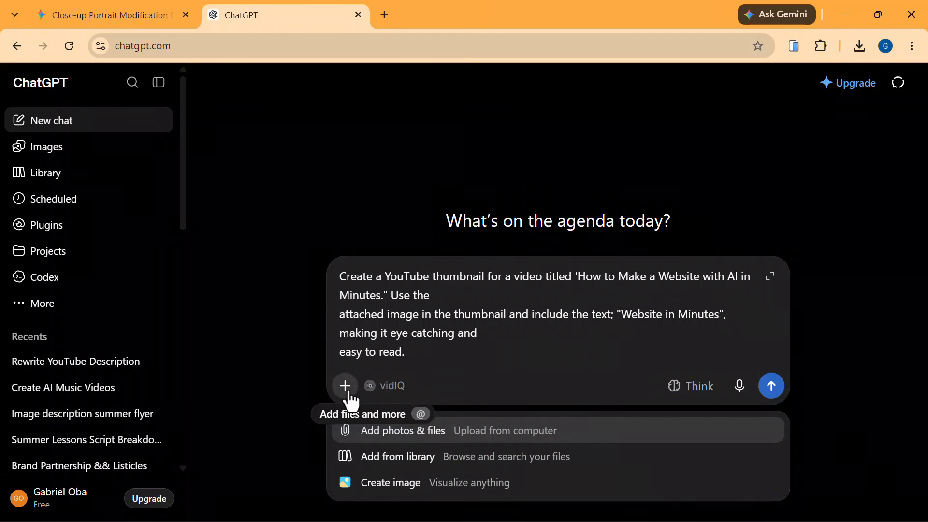
left_click(395, 435)
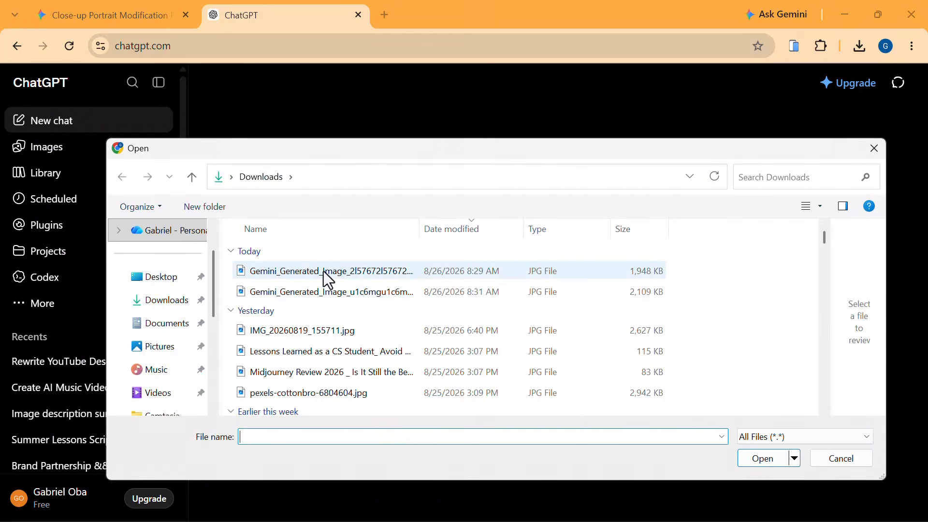
left_click(324, 271)
double_click(335, 292)
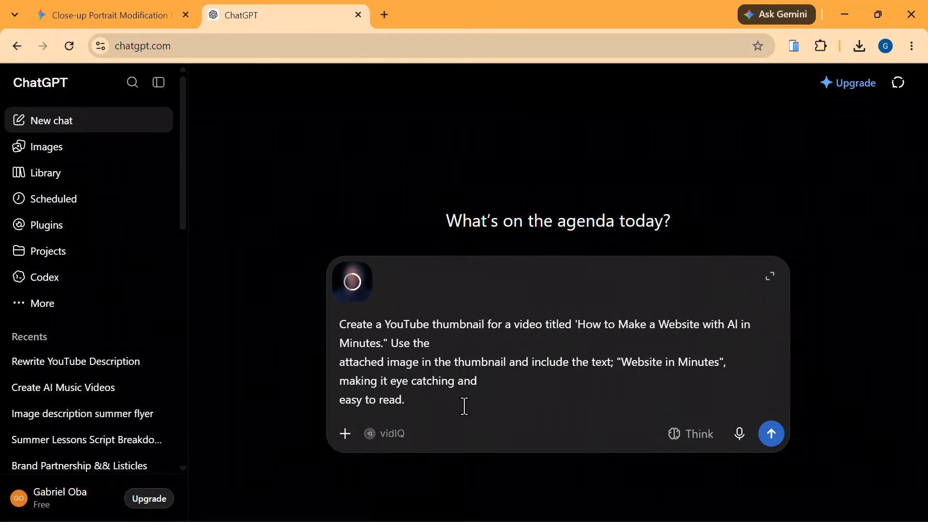
left_click(778, 435)
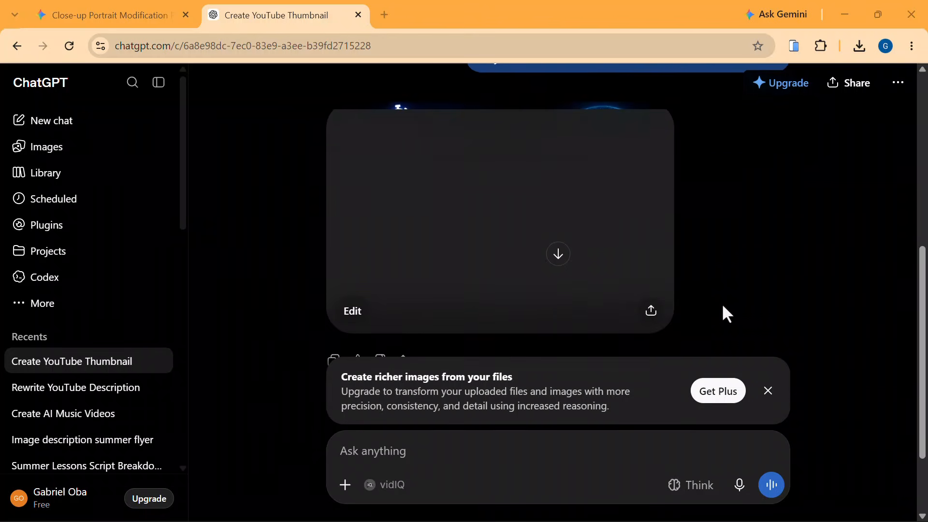
- Open the generated thumbnail for editing, enlarge the Erase brush, mark the AI chip icon, and submit its removal
scroll(723, 306, "up", 1)
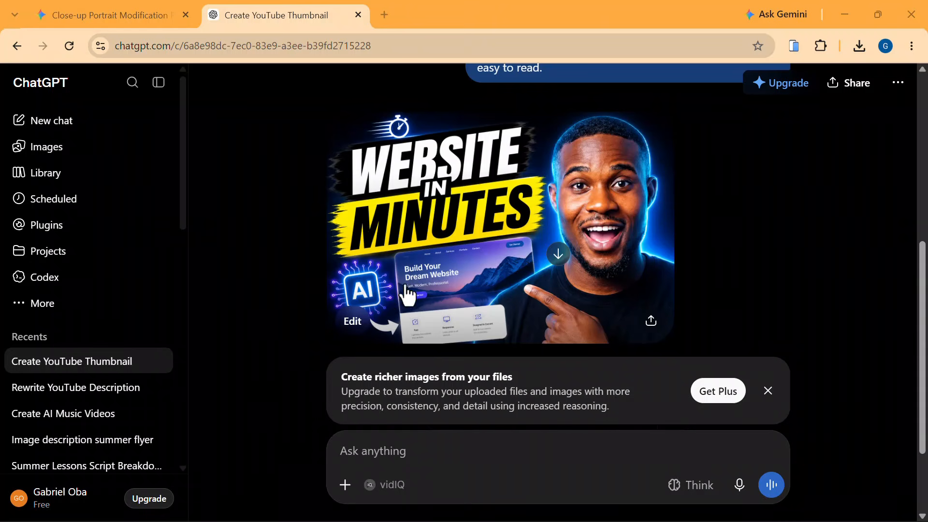
left_click(346, 329)
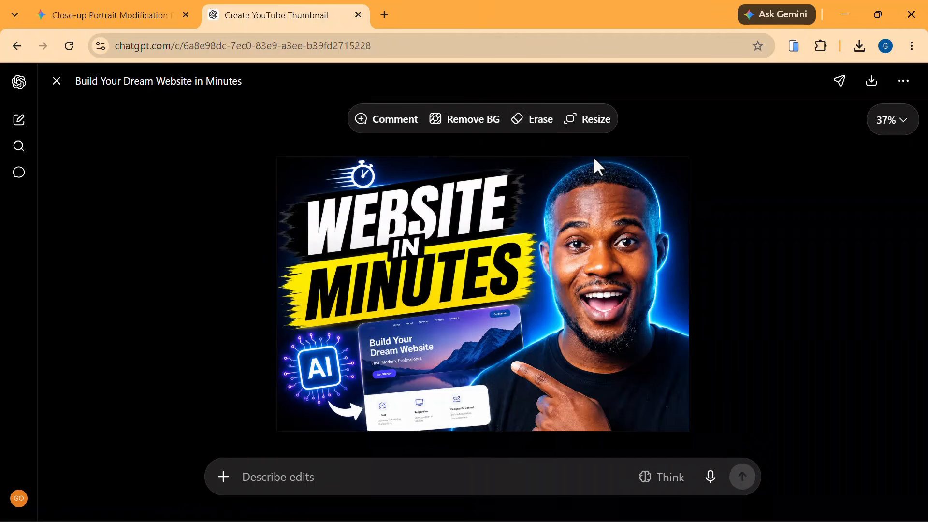
left_click(527, 121)
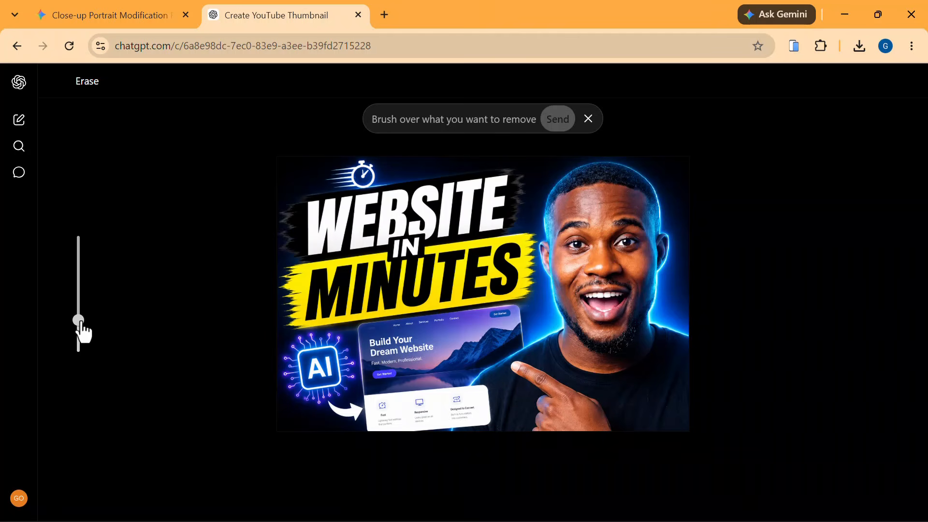
mouse_move(81, 323)
left_mouse_down()
mouse_move(86, 276)
mouse_move(98, 354)
mouse_move(92, 211)
mouse_move(93, 305)
left_mouse_up()
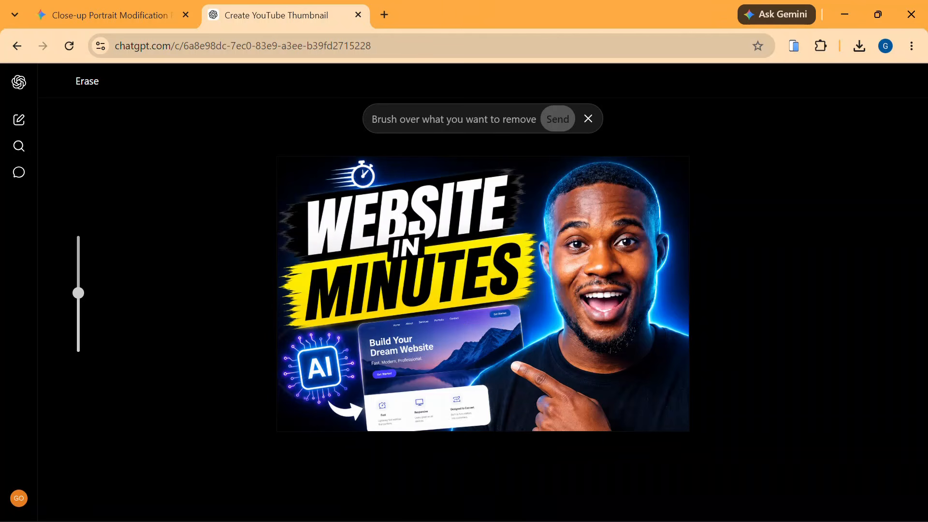
left_click(315, 366)
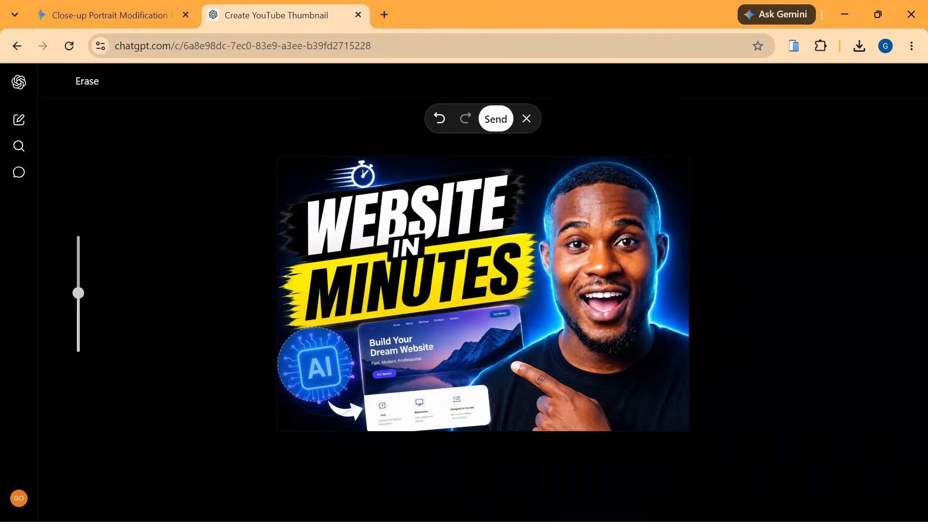
left_click(494, 127)
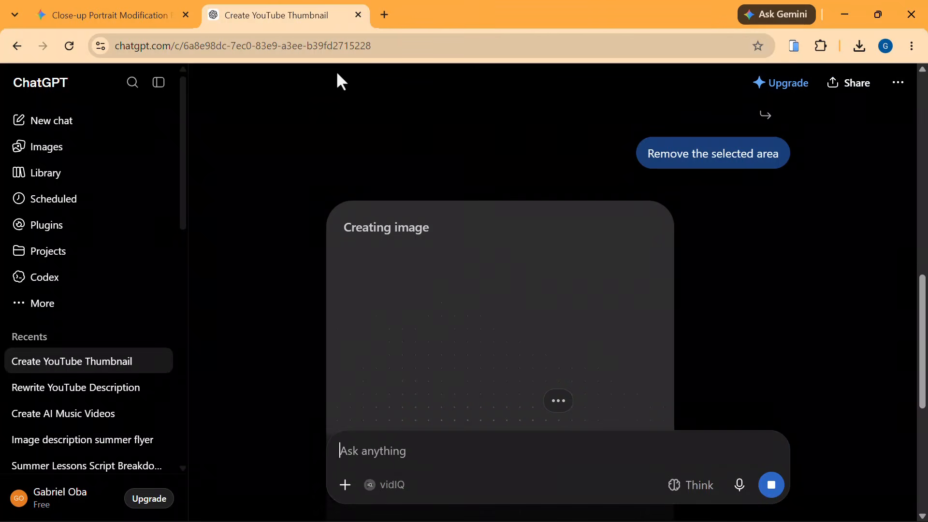
- Compare the regenerated thumbnail with the original and open the regenerated one for editing
scroll(517, 294, "up", 4)
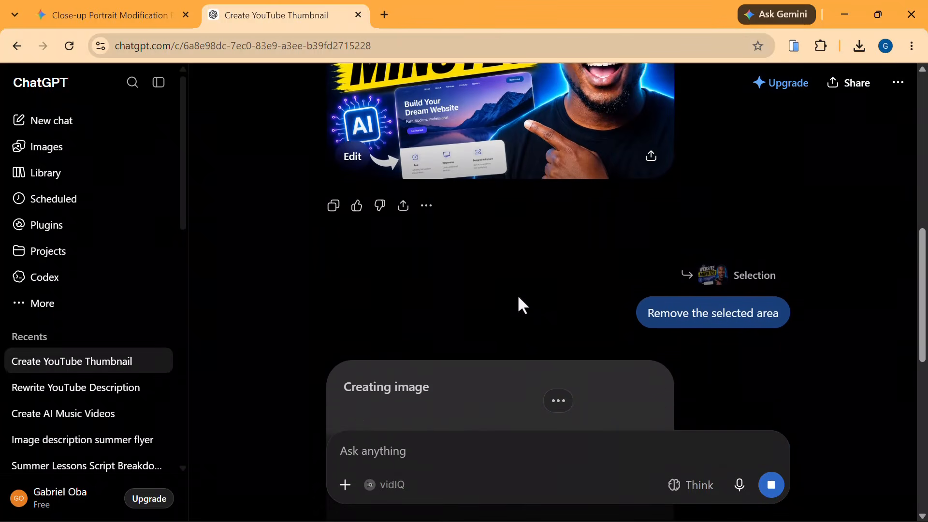
scroll(517, 294, "up", 1)
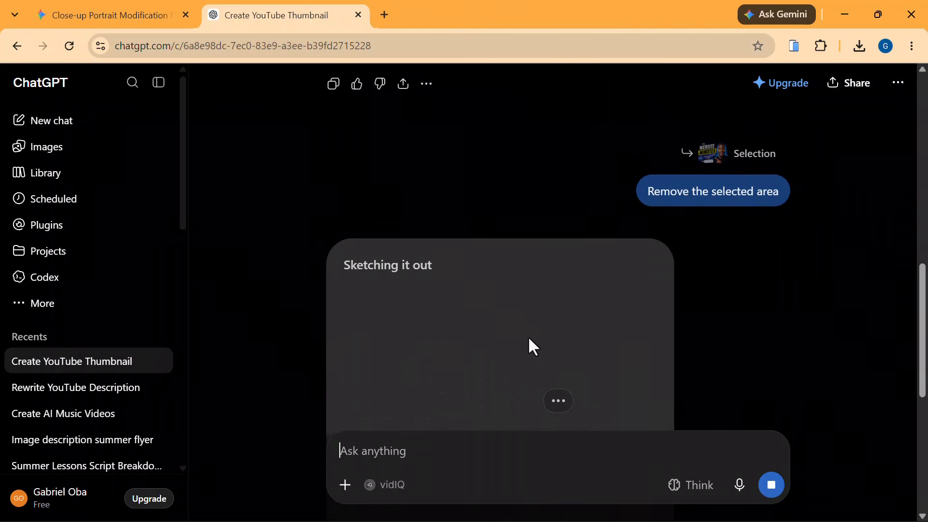
scroll(591, 338, "down", 1)
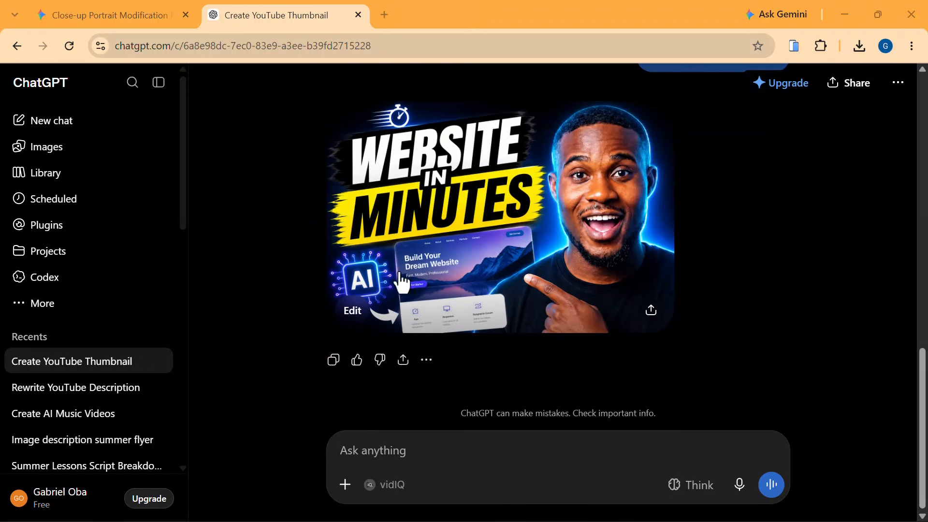
scroll(506, 244, "up", 3)
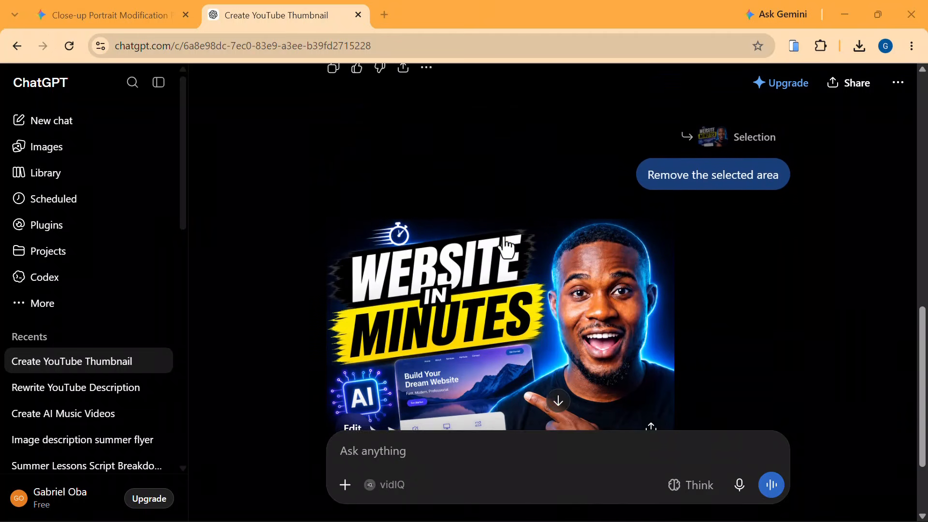
scroll(505, 248, "up", 3)
scroll(506, 247, "down", 4)
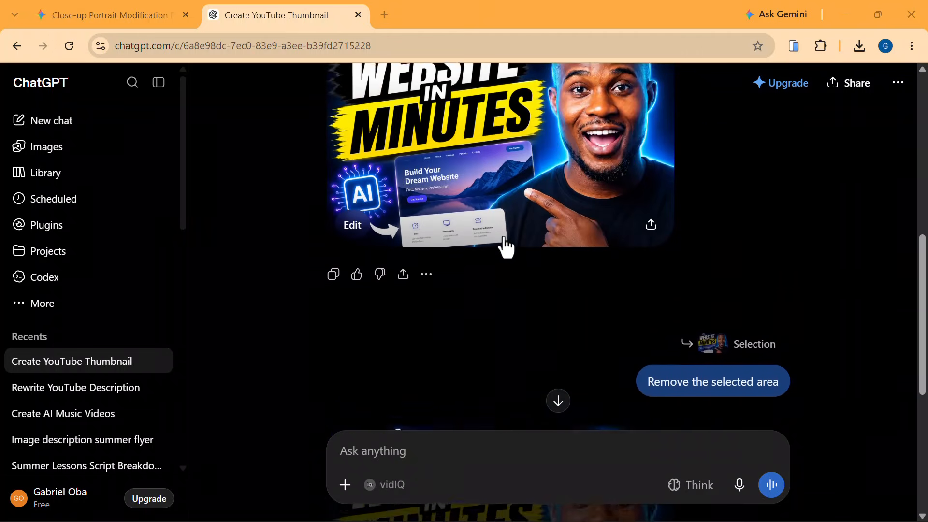
scroll(505, 244, "down", 3)
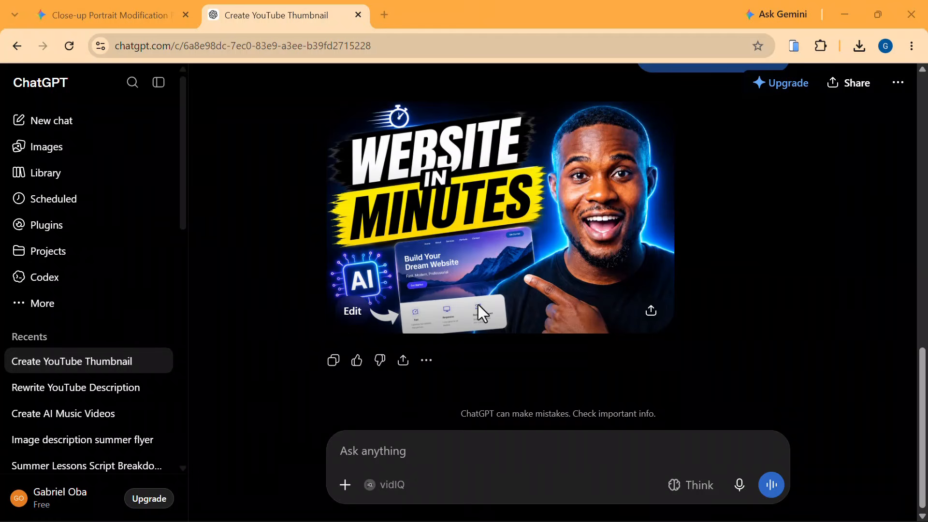
left_click(353, 312)
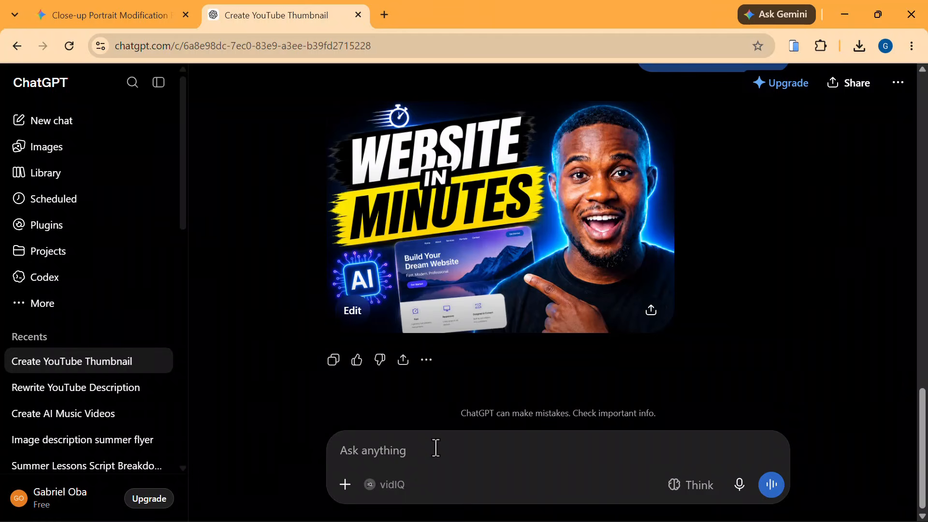
- Request a YouTube thumbnail for a video on creating an AI website with Base44, using the text "Create an AI Website"
type("Create a YouTube thumbnail for a video on how to create an AI website with Base44. Use the text \"Create an AI Website\".")
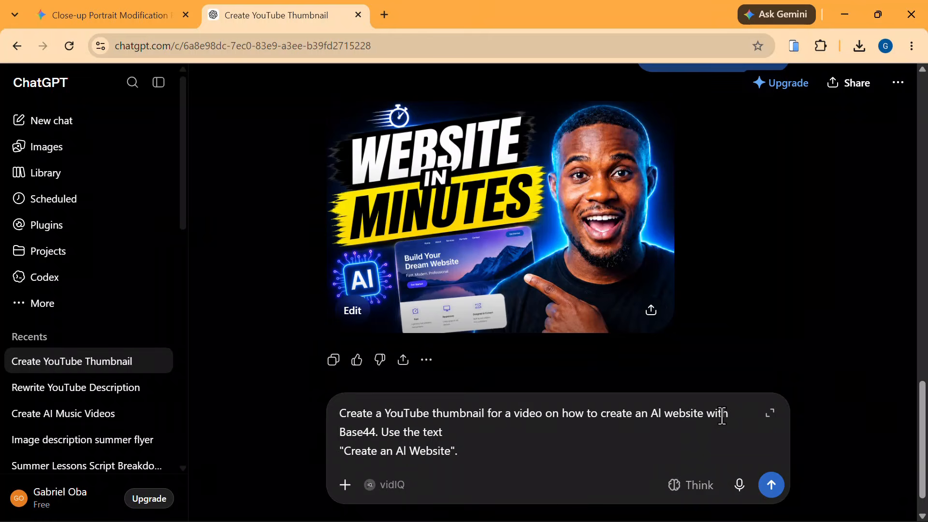
left_click(376, 432)
type(".")
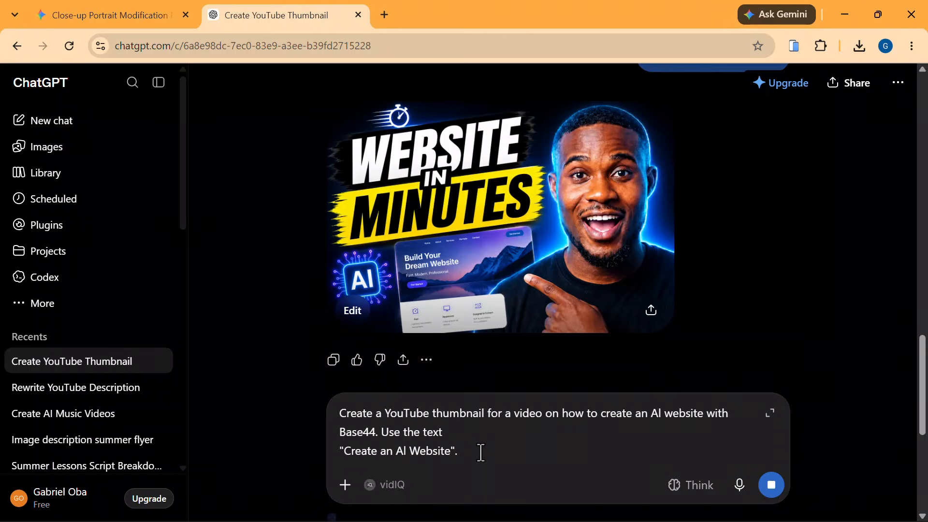
key("Return")
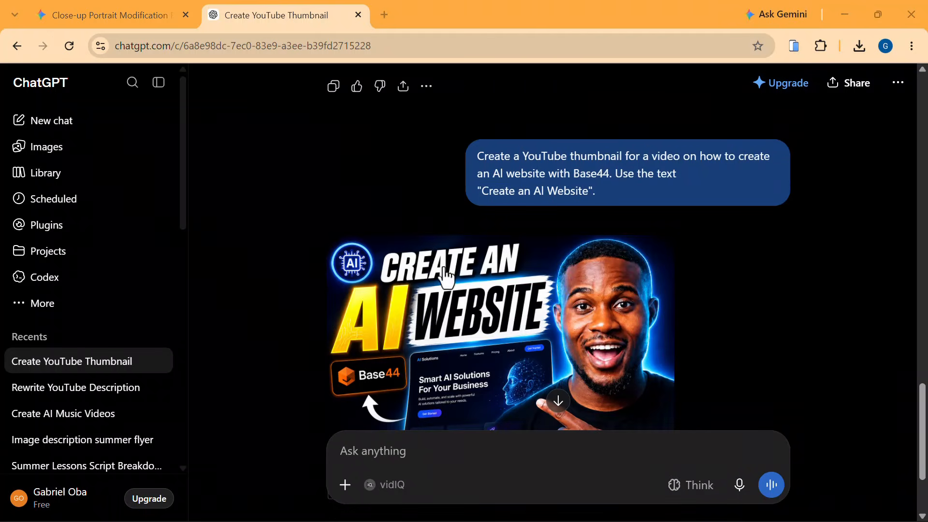
- Paste a prompt asking for three click-optimized YouTube thumbnail concepts for the beginner video "How to Create a Website with AI in Minutes."
scroll(590, 345, "down", 2)
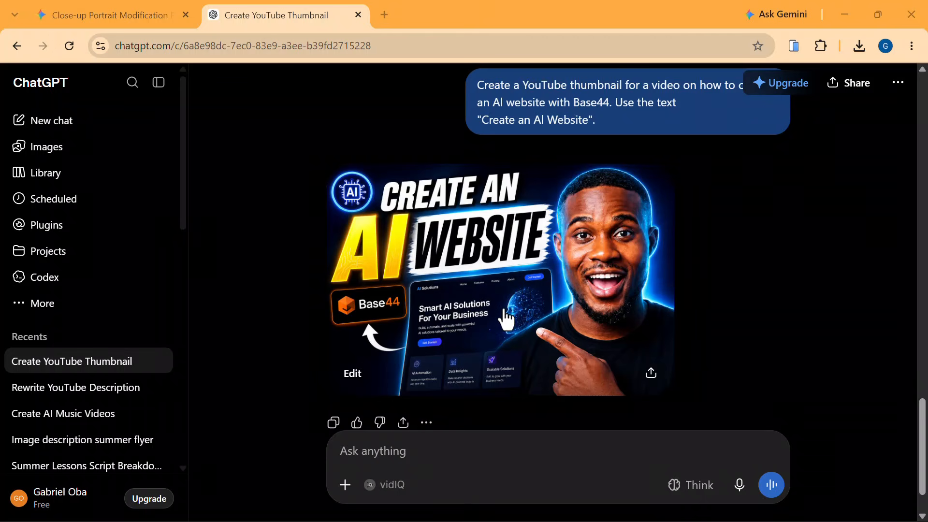
scroll(498, 323, "up", 6)
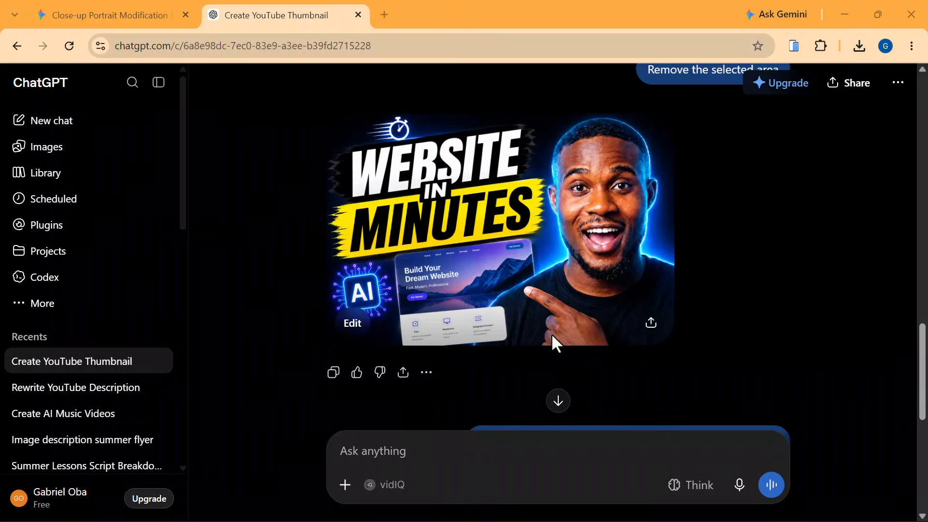
scroll(555, 341, "down", 6)
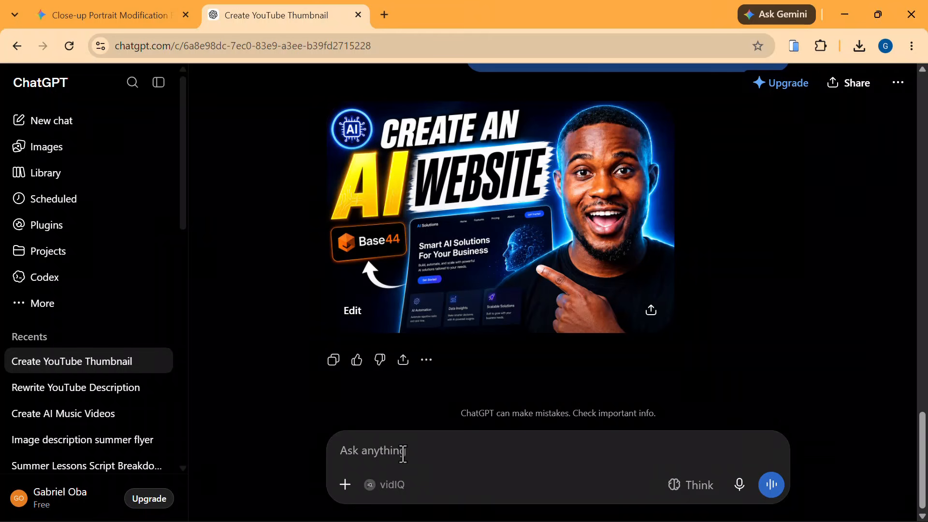
key("ctrl+v")
scroll(516, 445, "up", 3)
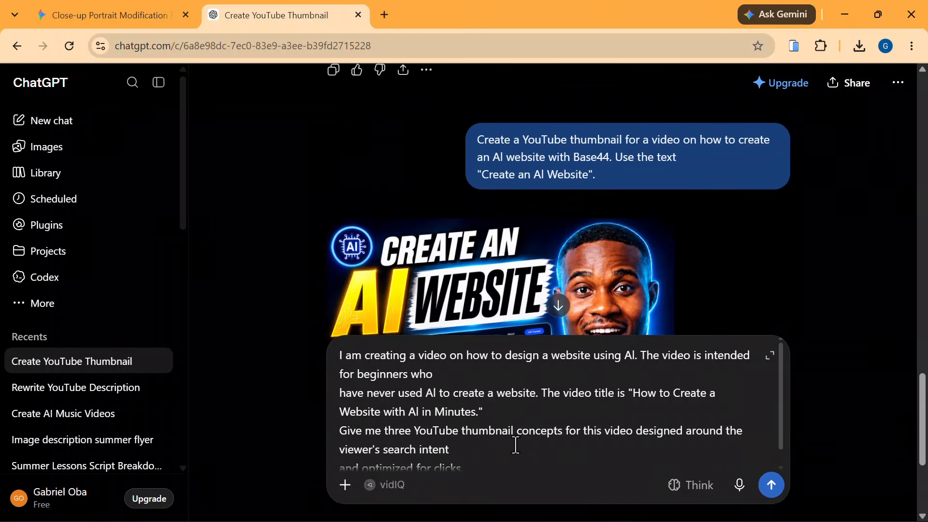
scroll(465, 327, "down", 4)
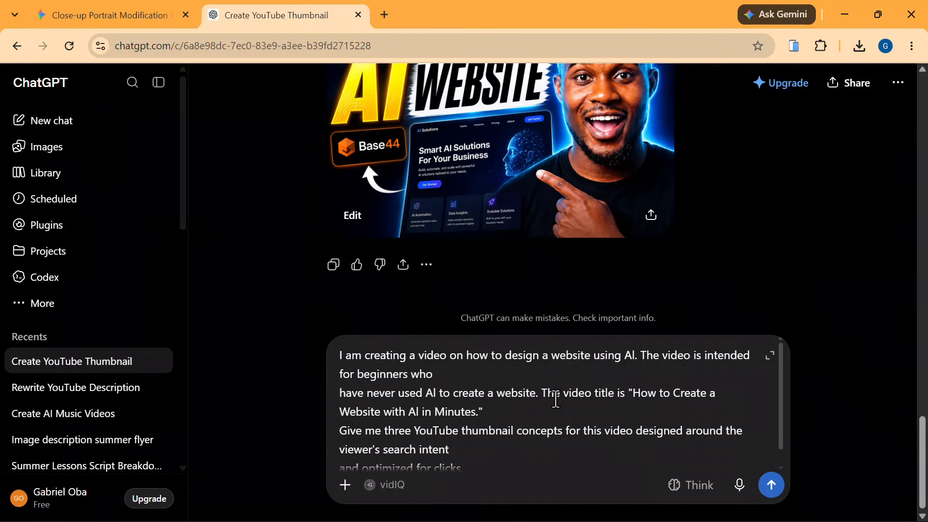
scroll(556, 399, "down", 1)
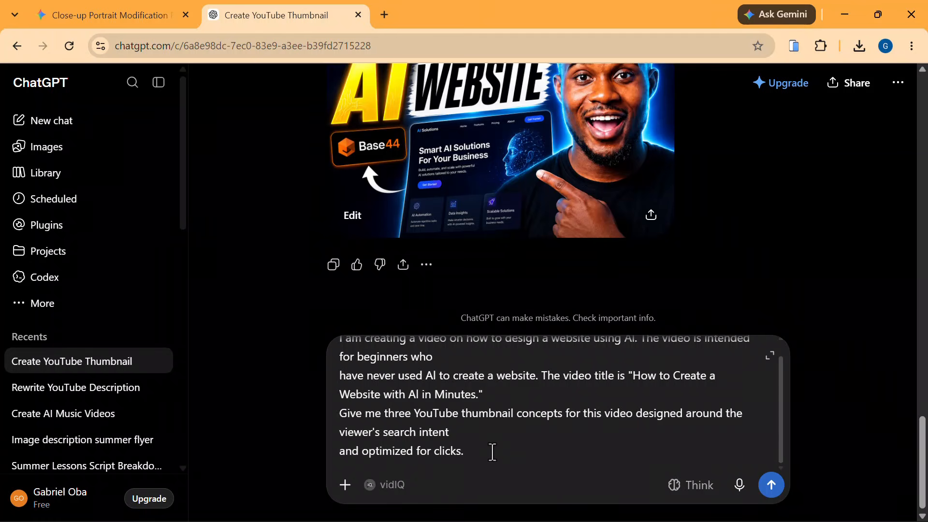
- Submit the thumbnail concept request and read through the three suggested concepts, their CTR ranking and the final recommendation
key("Return")
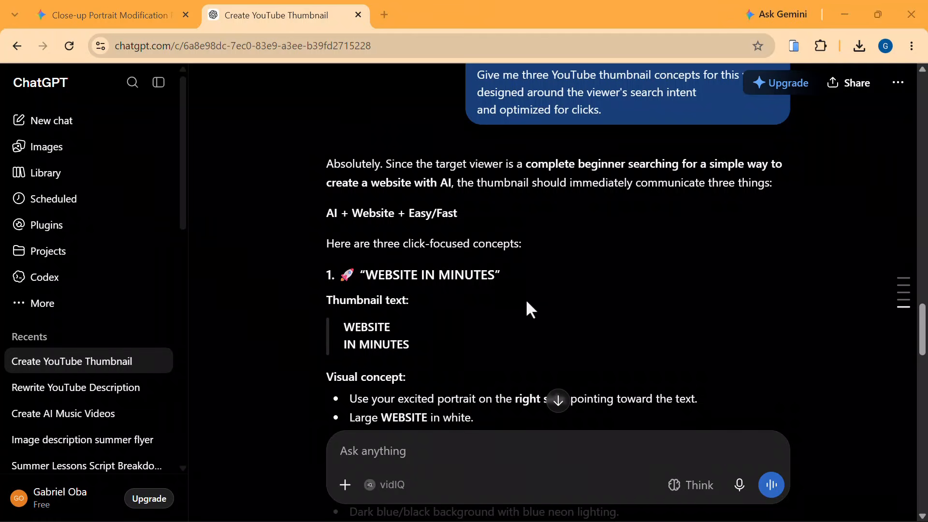
scroll(532, 312, "down", 2)
scroll(535, 315, "down", 6)
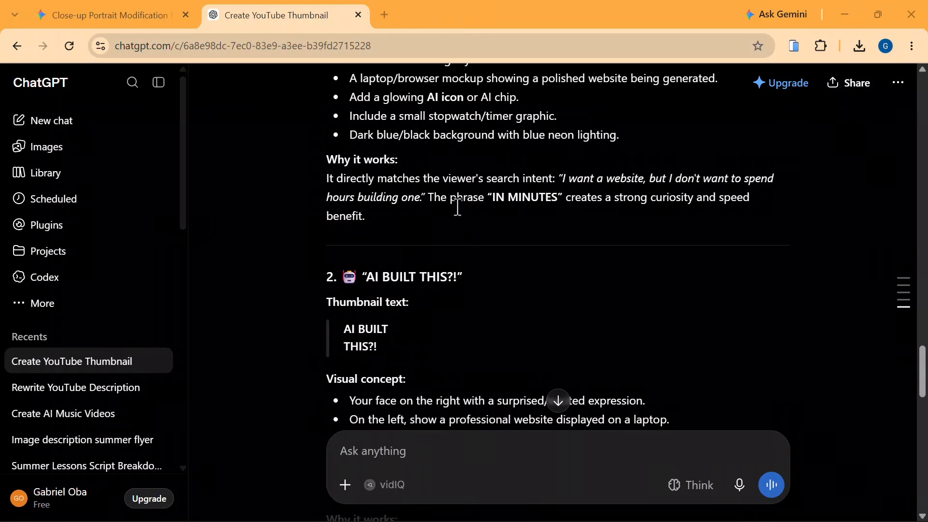
scroll(529, 290, "down", 5)
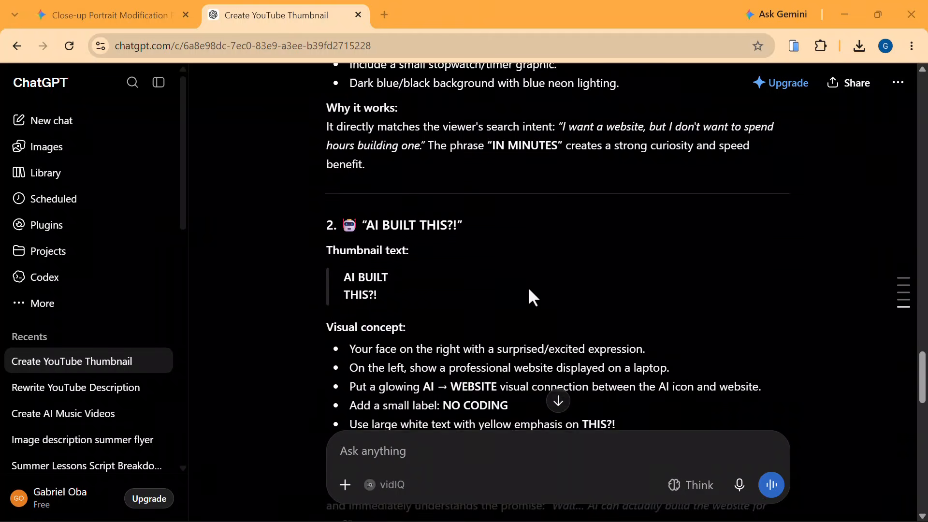
scroll(529, 293, "down", 5)
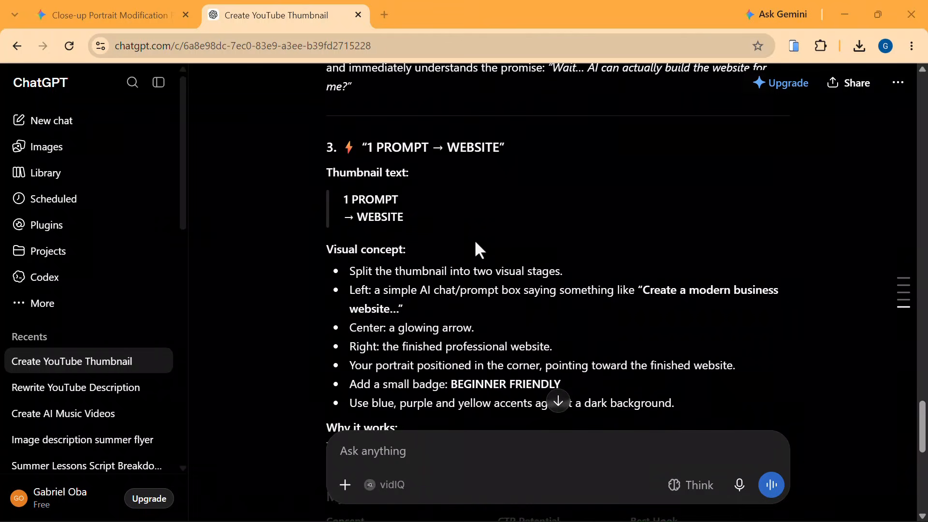
scroll(513, 280, "down", 3)
scroll(521, 292, "down", 4)
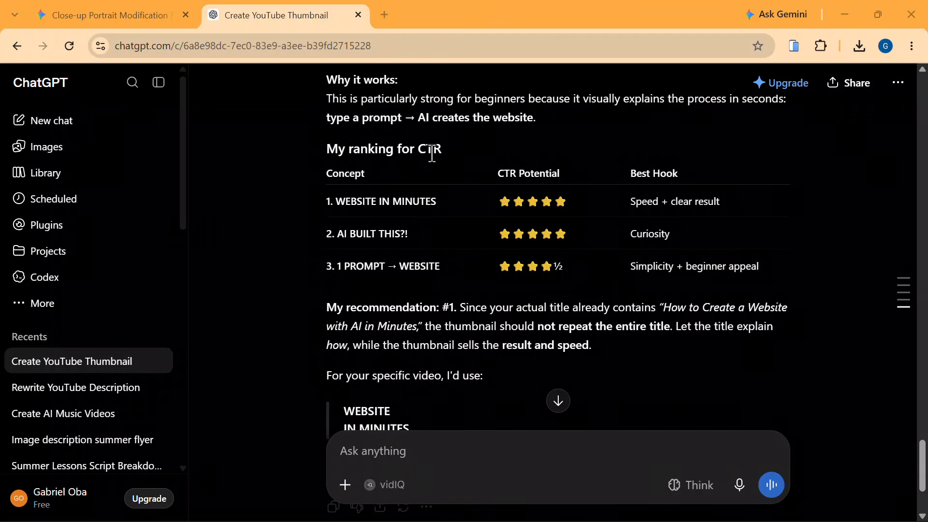
scroll(492, 302, "down", 3)
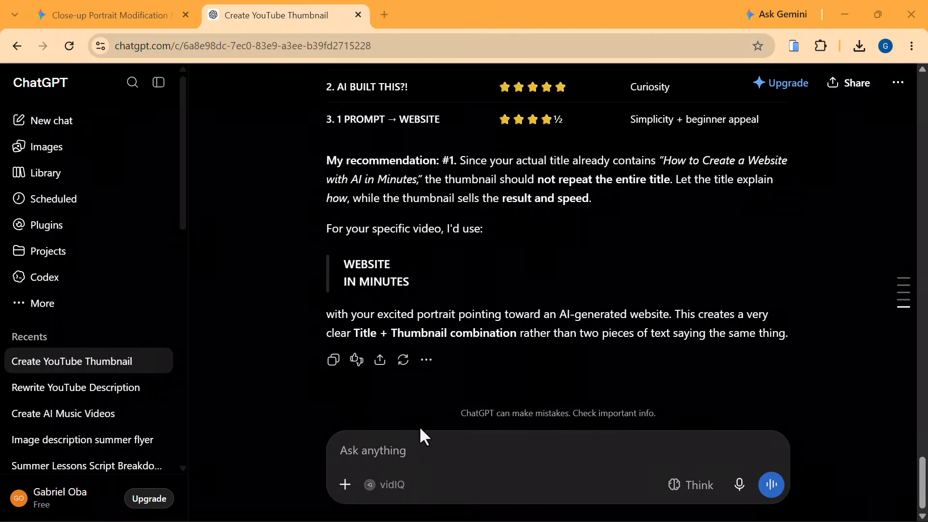
- Ask for all three thumbnails to be designed with the creator's picture added and the outfit adjusted to blend with them
left_click(381, 450)
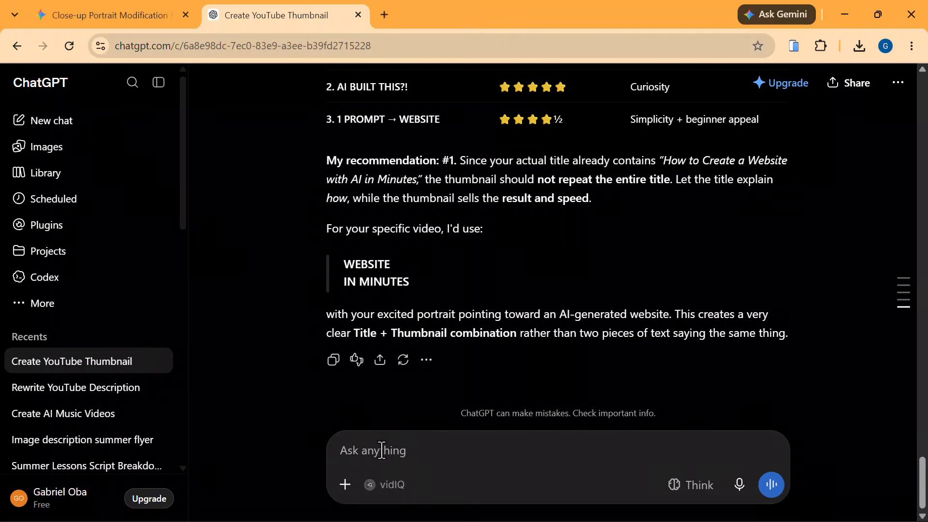
type("Great! Please design all three thumbnails. Add my picture to them, please adjust my outfit to blend more with the thumbnail.")
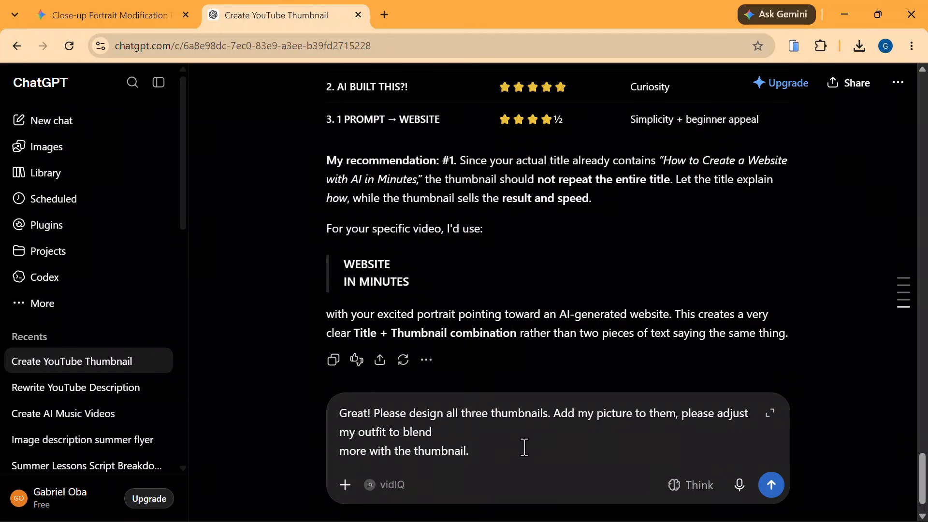
key("Return")
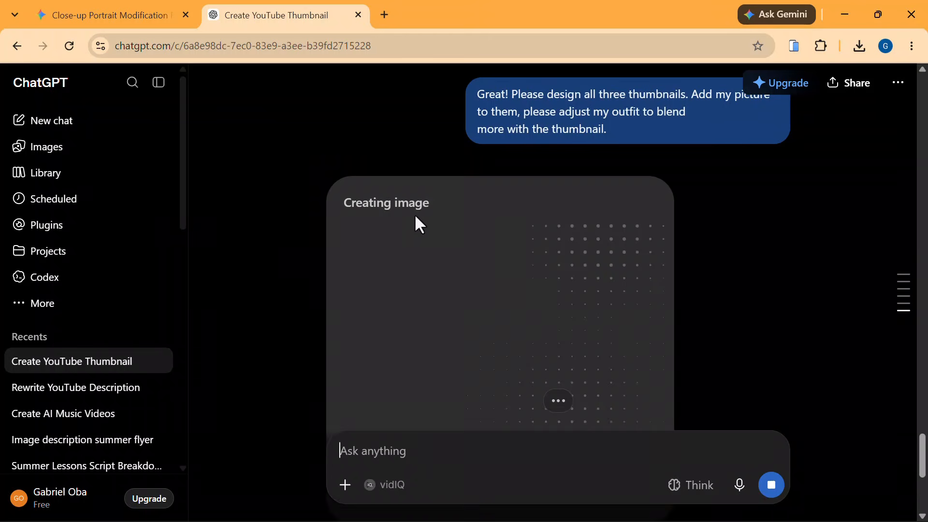
scroll(479, 308, "down", 5)
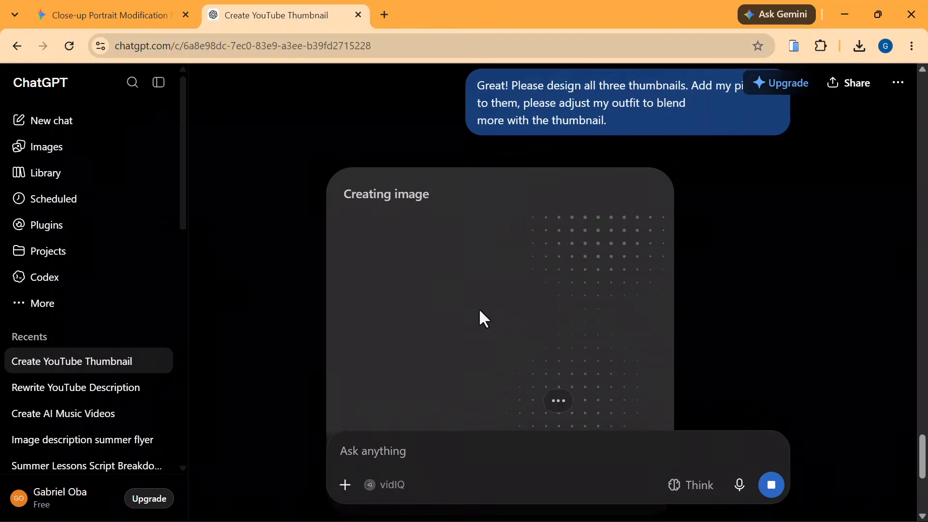
scroll(479, 309, "up", 9)
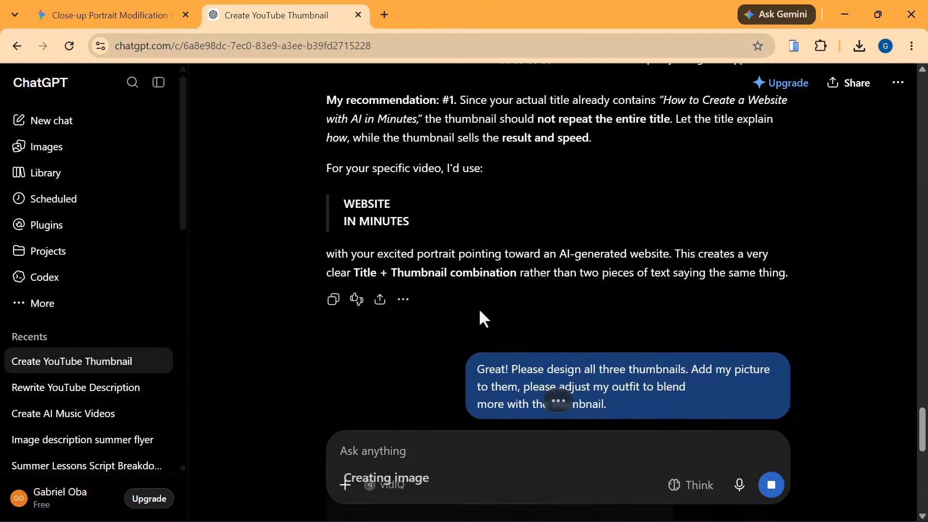
scroll(479, 309, "down", 6)
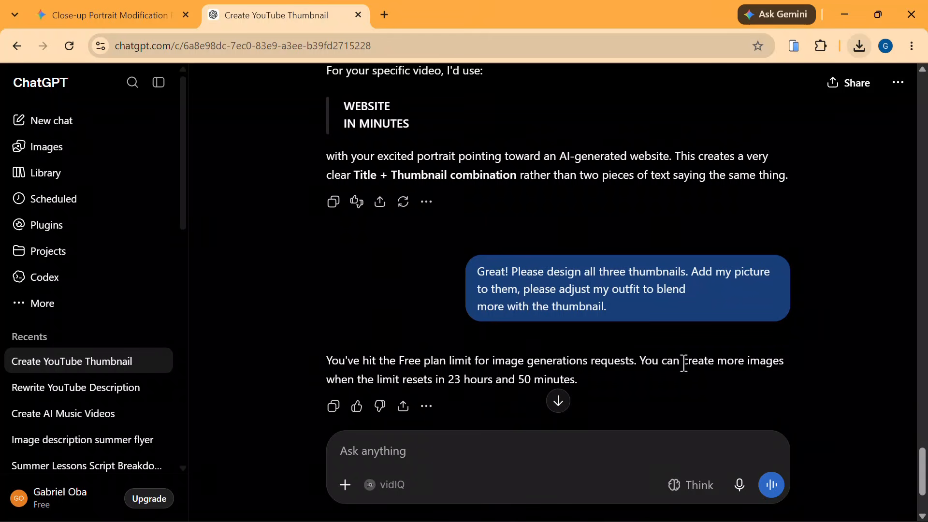
- Switch to the other ChatGPT browser window holding the prepared thumbnail prompt and attach the portrait photo from the Downloads folder
key("alt+Tab")
key("Tab")
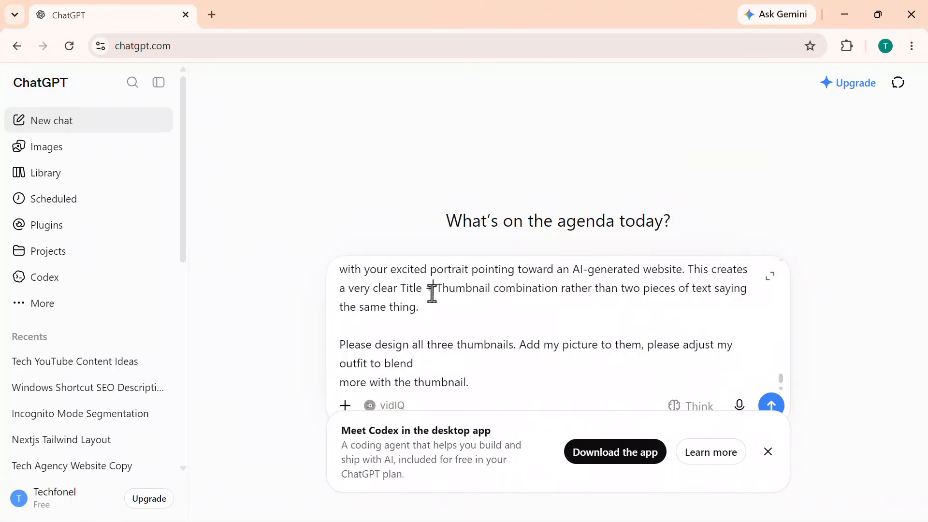
left_click(432, 291)
left_click(439, 346)
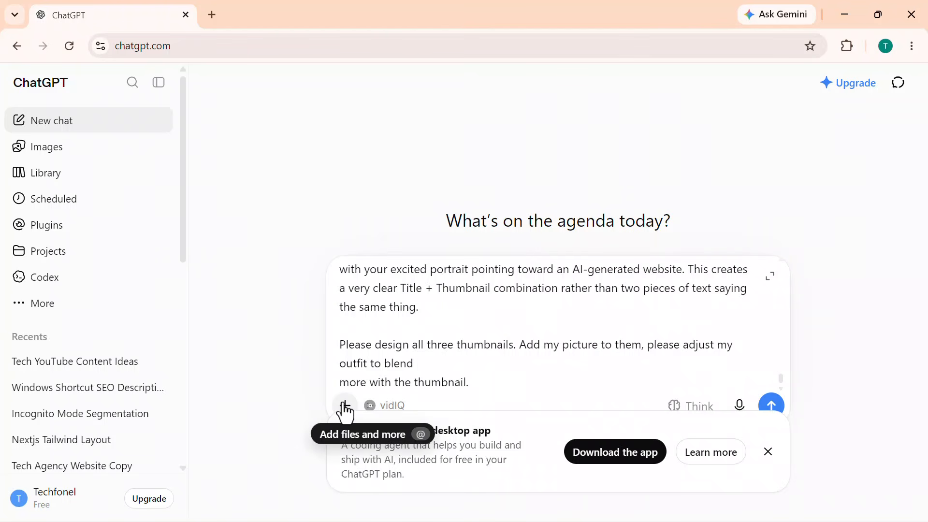
left_click(345, 406)
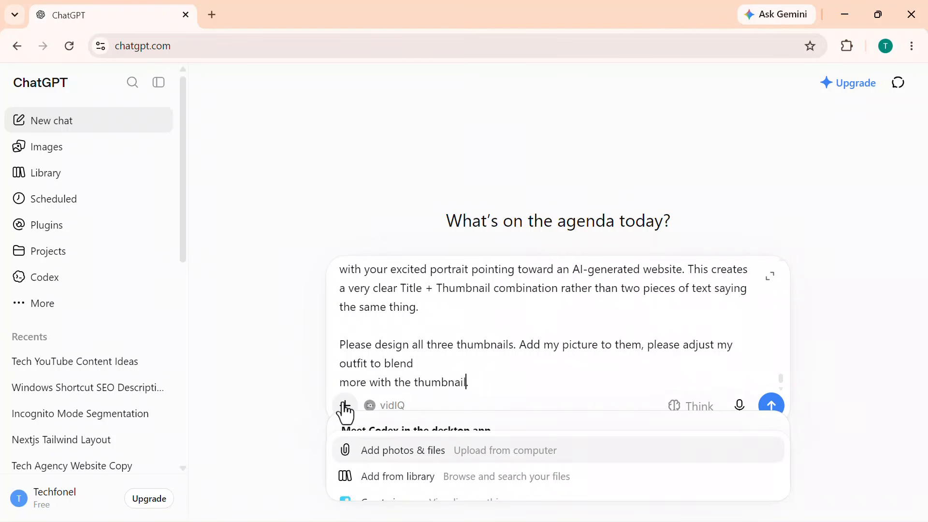
left_click(379, 457)
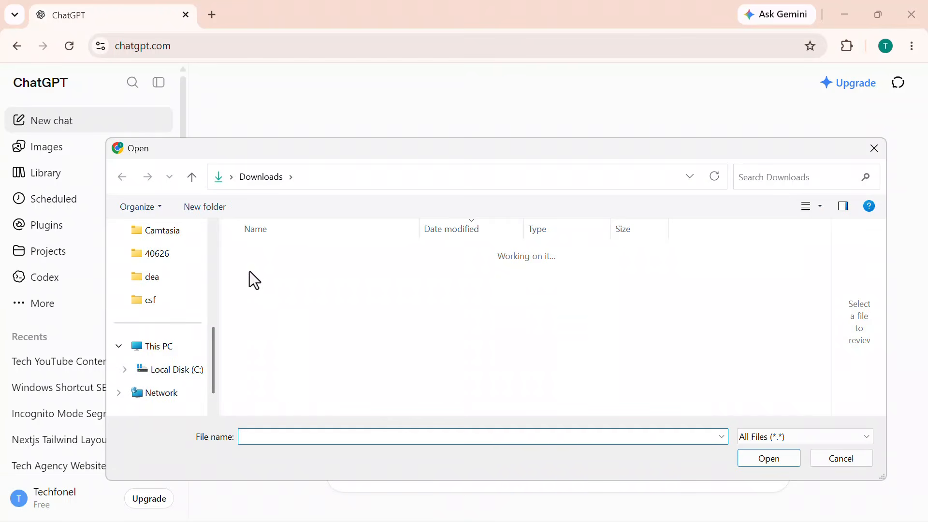
double_click(356, 292)
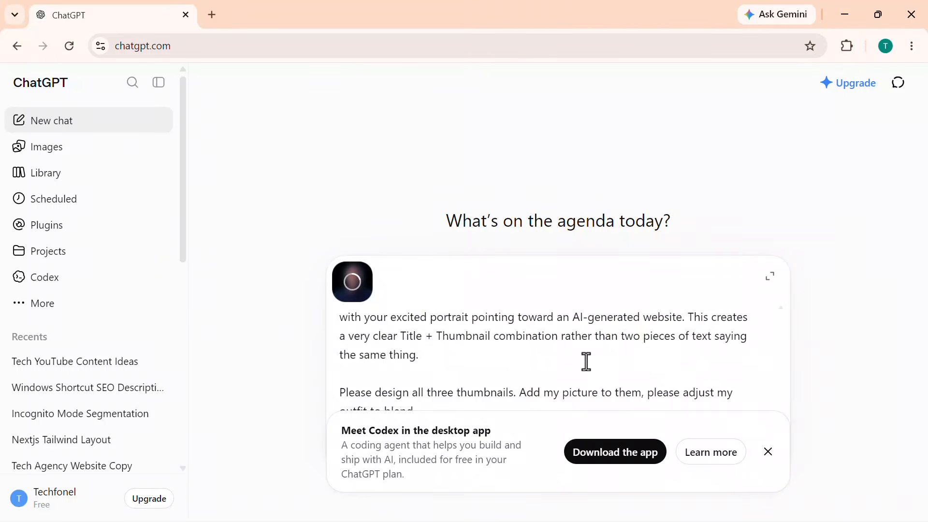
- Dismiss the Codex desktop app banner and submit the three-thumbnail design prompt with the attached portrait
scroll(594, 384, "down", 1)
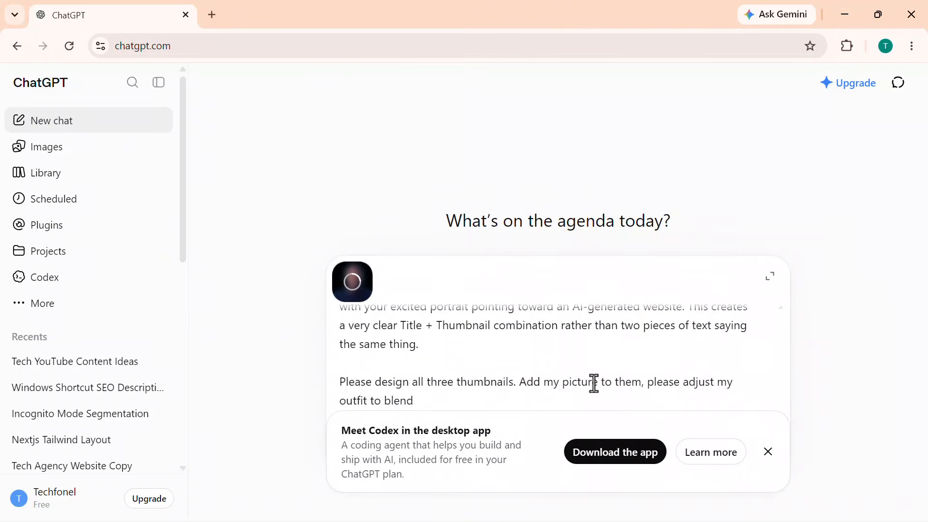
left_click(768, 453)
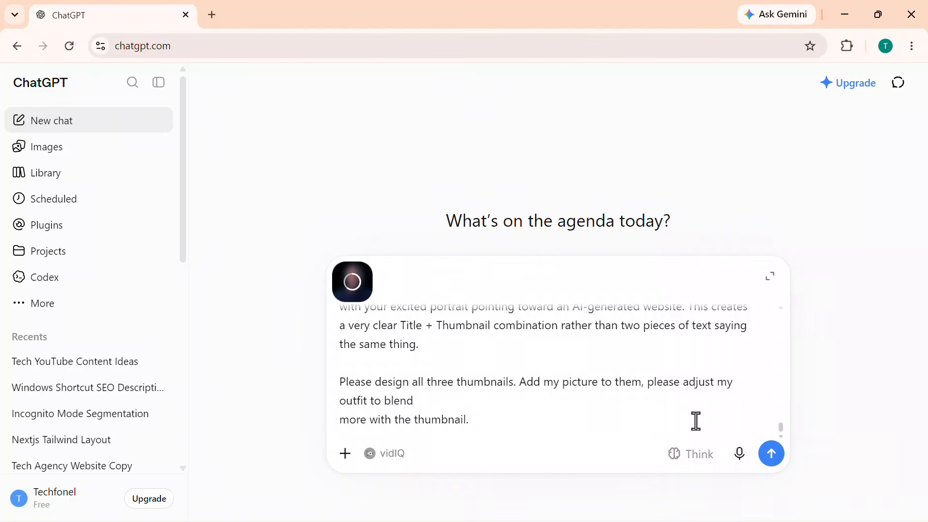
left_click(769, 457)
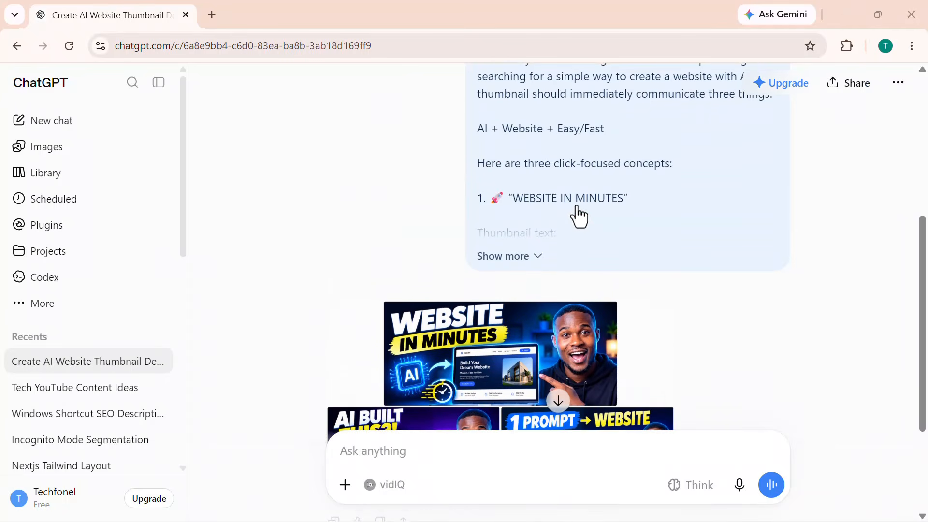
- Open the generated image containing all three thumbnails in the enlarged editing view and examine each design
scroll(576, 208, "down", 3)
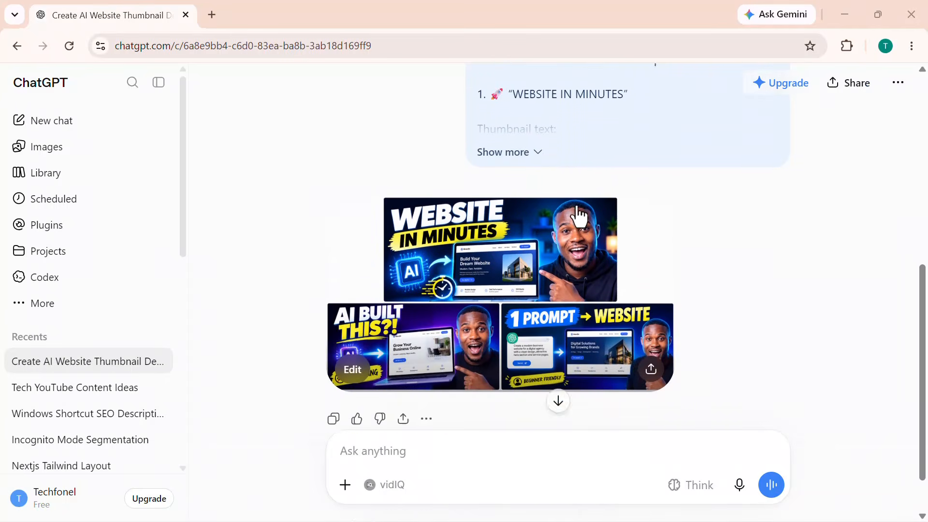
left_click(485, 228)
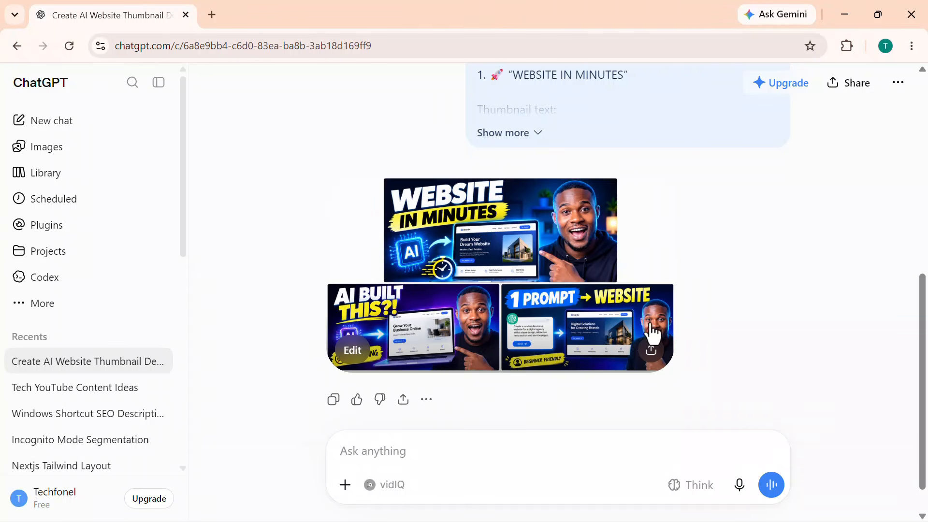
left_click(618, 356)
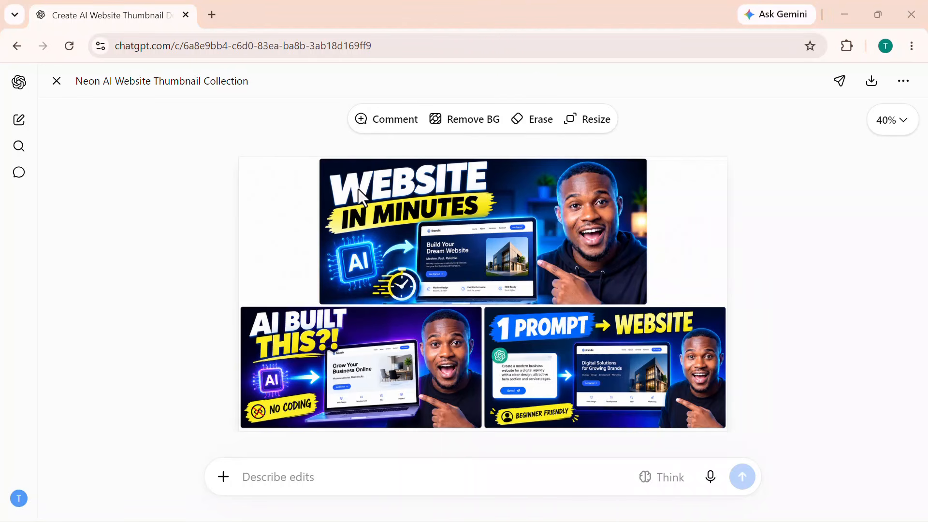
left_click(357, 352)
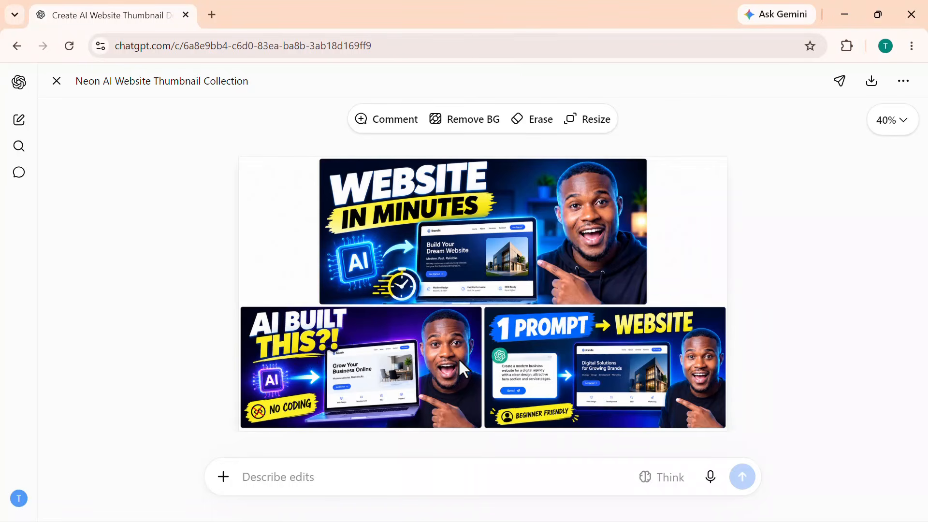